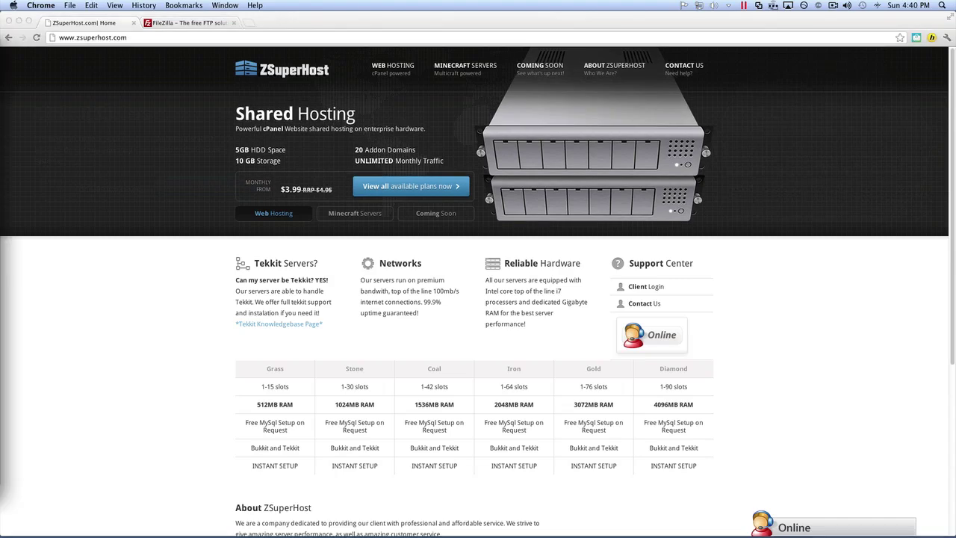
# Step: Download the tekkit.zip server pack from ZSuperHost and open a new blank browser tab
pyautogui.moveTo(256, 125); pyautogui.dragTo(314, 22)
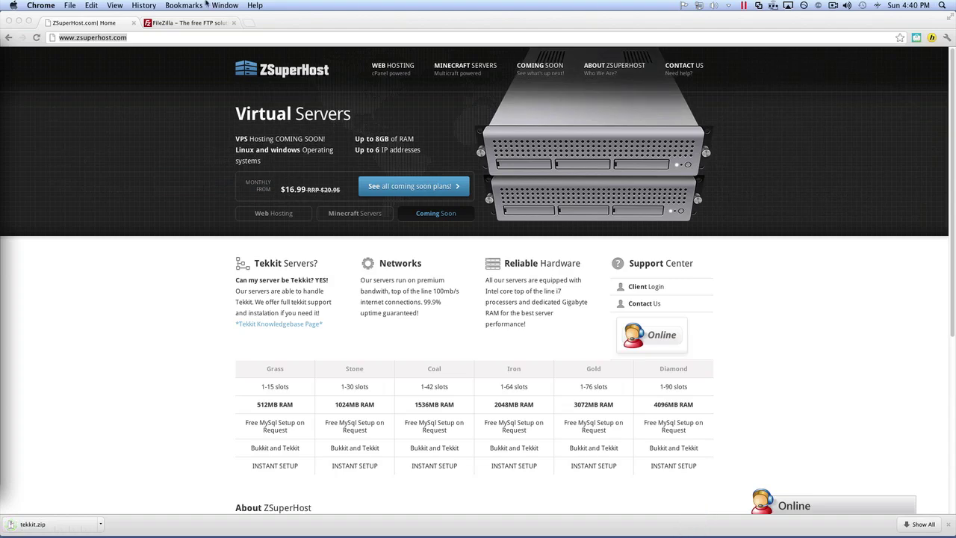
pyautogui.click(249, 23)
# Step: Download tekkit.zip again by loading its pasted ZSuperHost address in the blank tab
pyautogui.rightClick(261, 35)
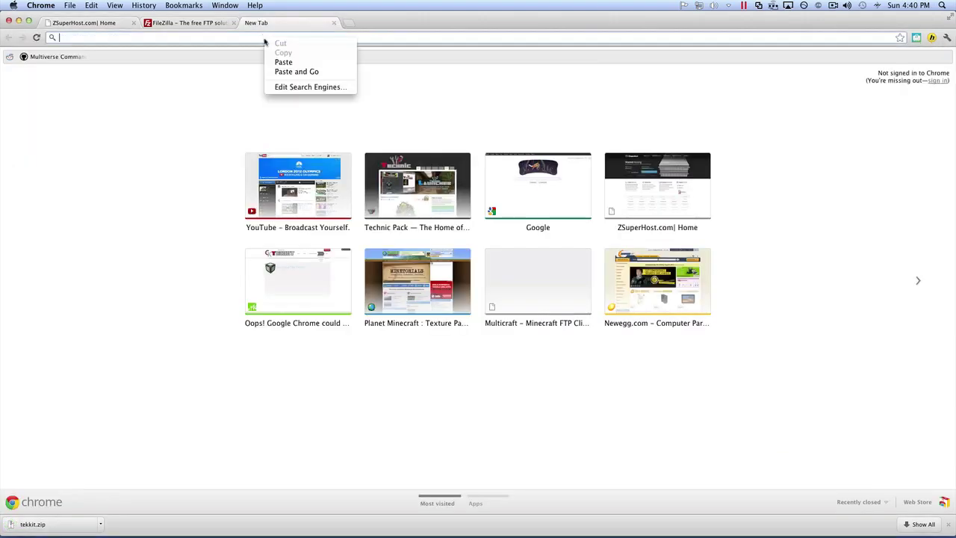
pyautogui.click(286, 62)
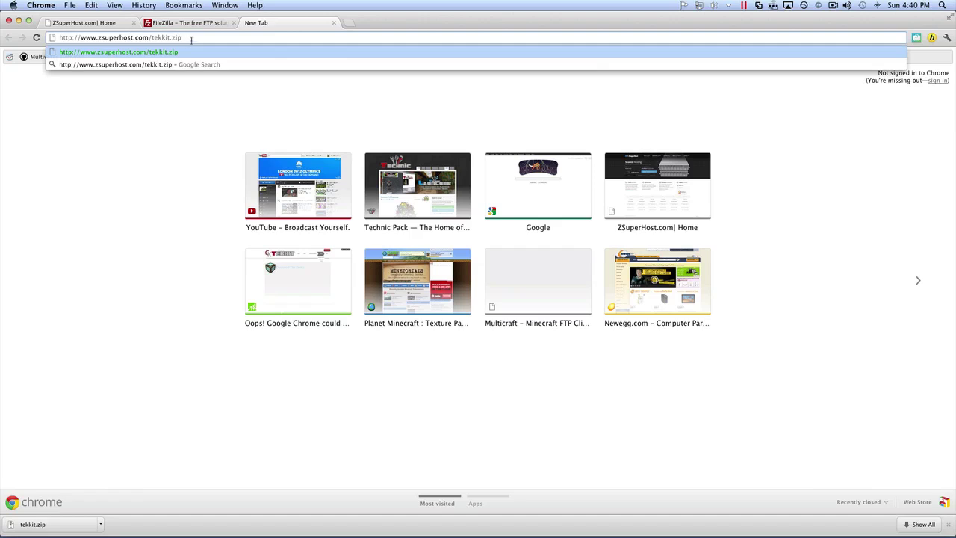
pyautogui.press('Return')
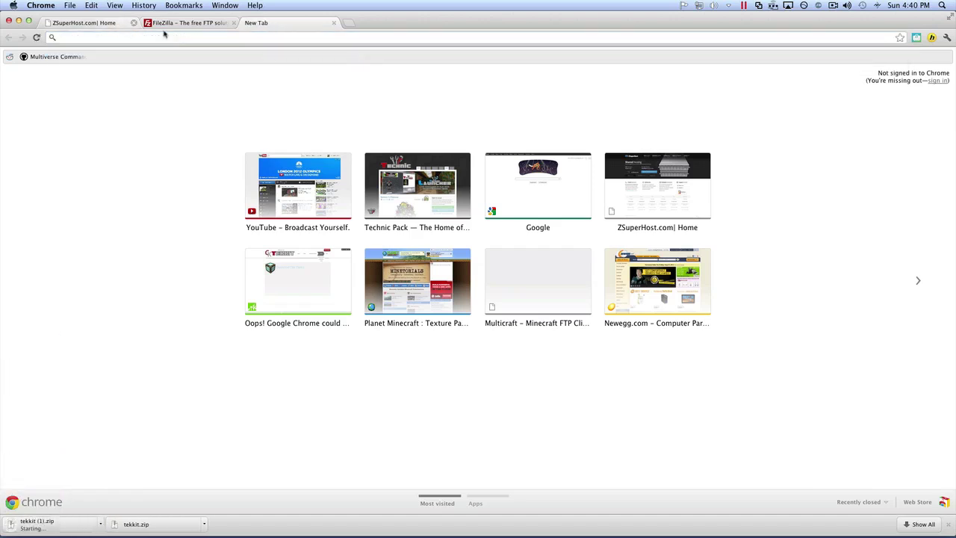
# Step: Close the extra tab and open the downloaded tekkit (1).zip archive
pyautogui.click(333, 23)
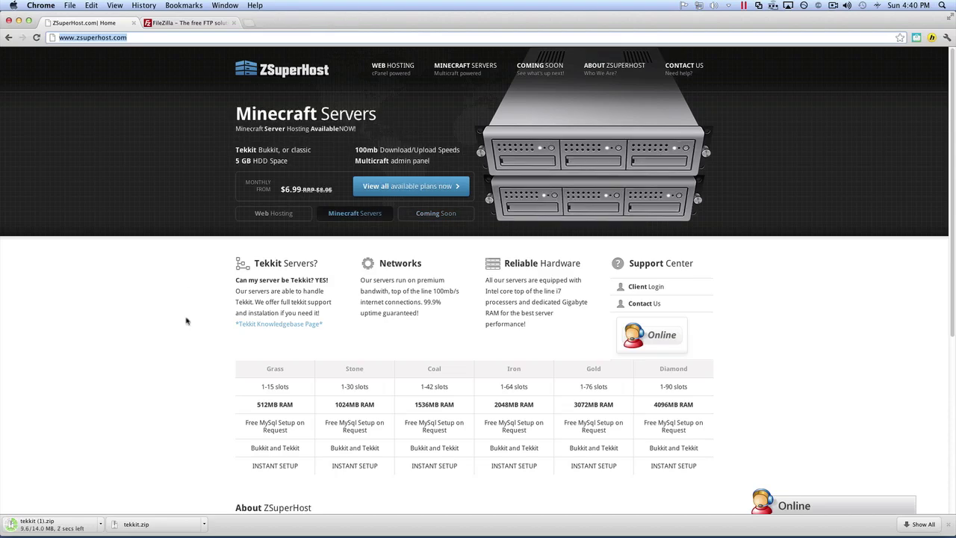
pyautogui.click(100, 523)
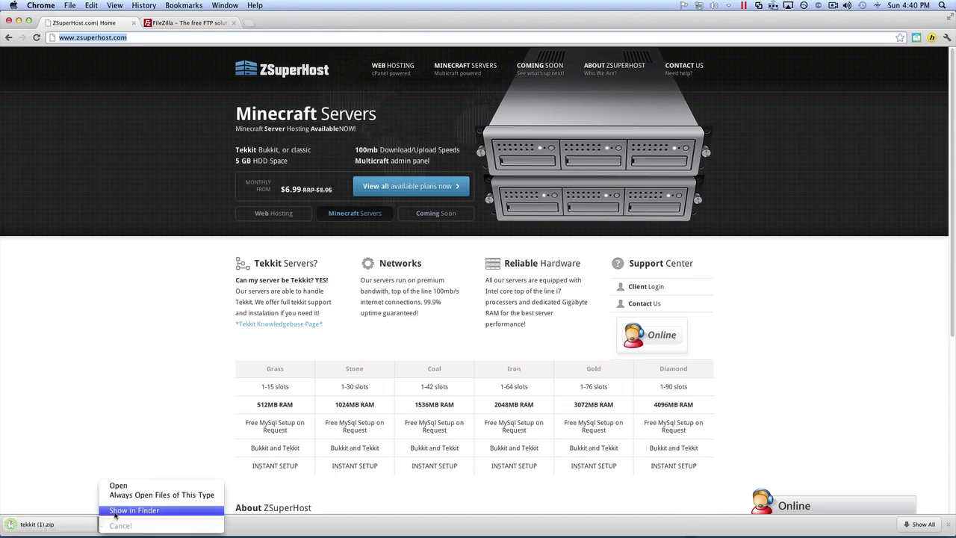
pyautogui.click(118, 486)
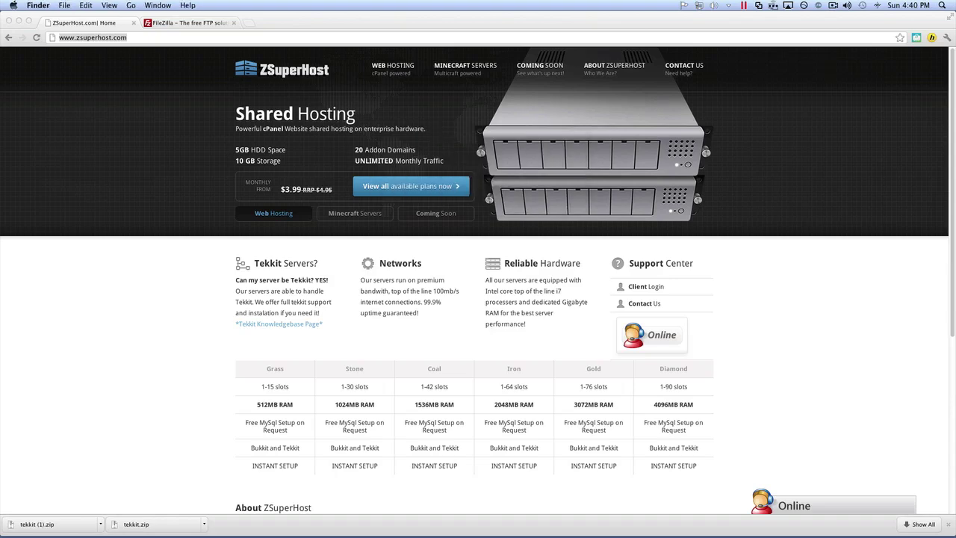
# Step: Review the tekkit folder (redpower, Tekkit.jar, mods, config, buildcraft), then show the FileZilla homepage tab
pyautogui.moveTo(627, 160); pyautogui.dragTo(377, 161)
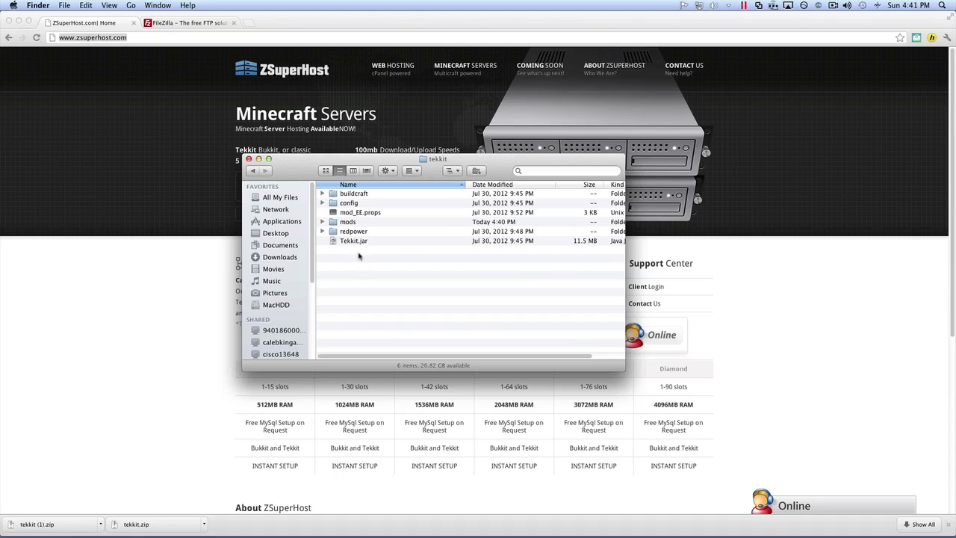
pyautogui.click(351, 232)
pyautogui.click(364, 242)
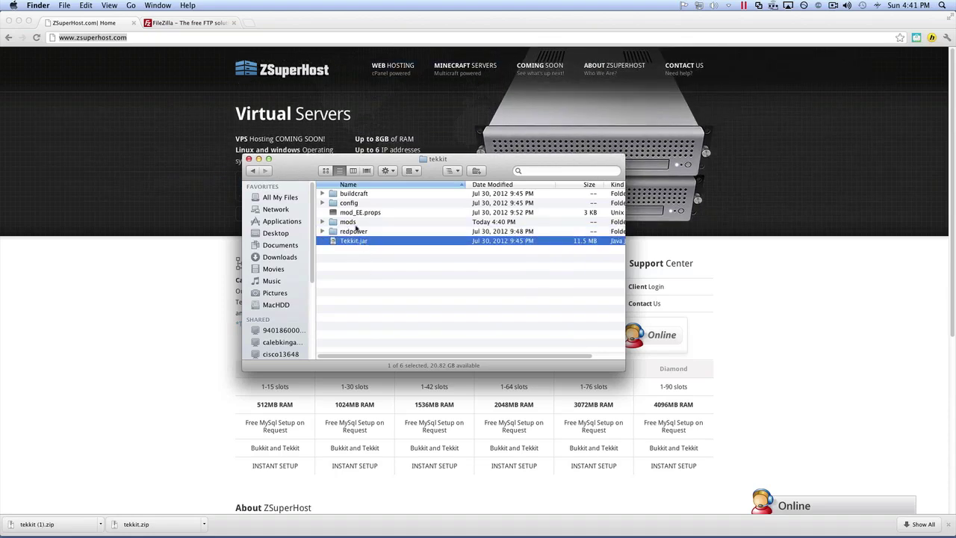
pyautogui.click(350, 222)
pyautogui.click(359, 213)
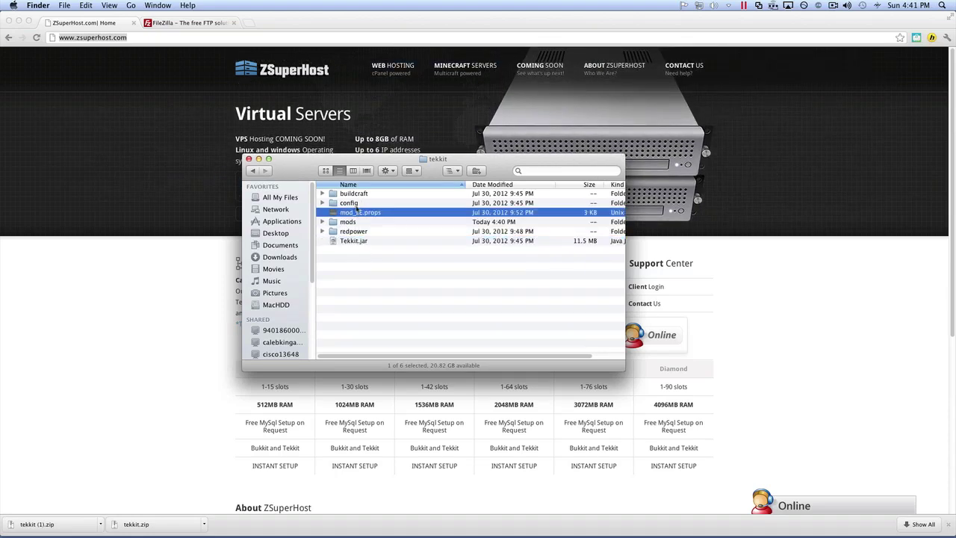
pyautogui.click(357, 203)
pyautogui.click(352, 194)
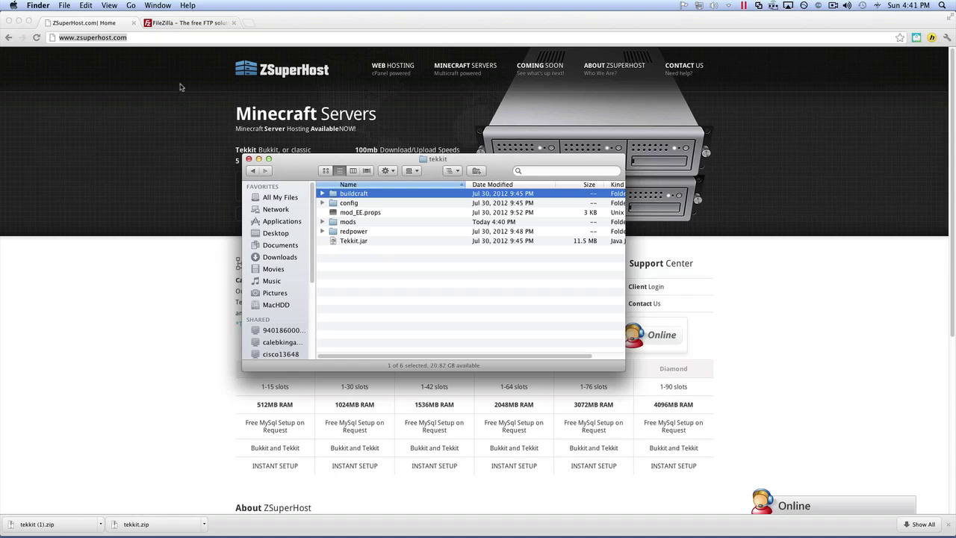
pyautogui.click(190, 25)
pyautogui.click(190, 25)
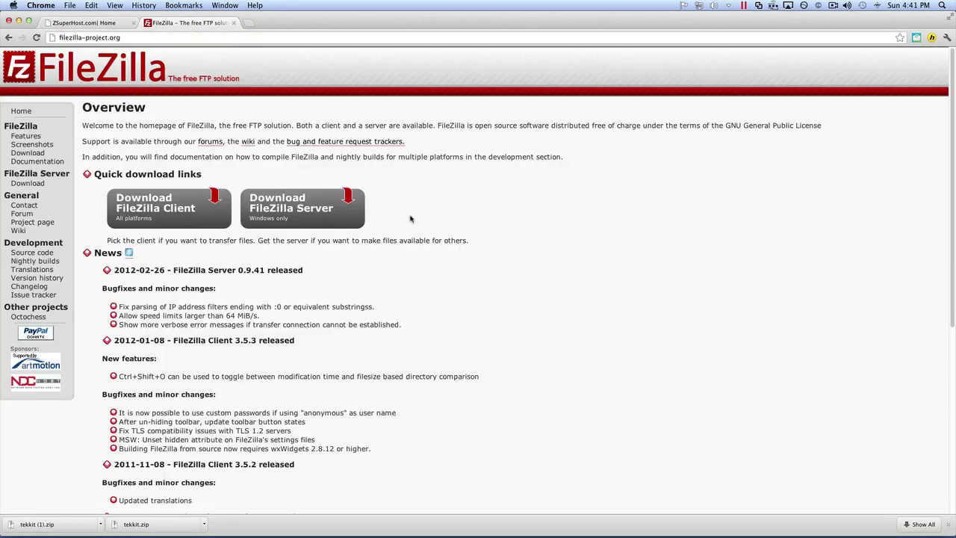
# Step: Download the FileZilla 3.5.3 client for Mac OS X and return to the Client Download page
pyautogui.click(166, 214)
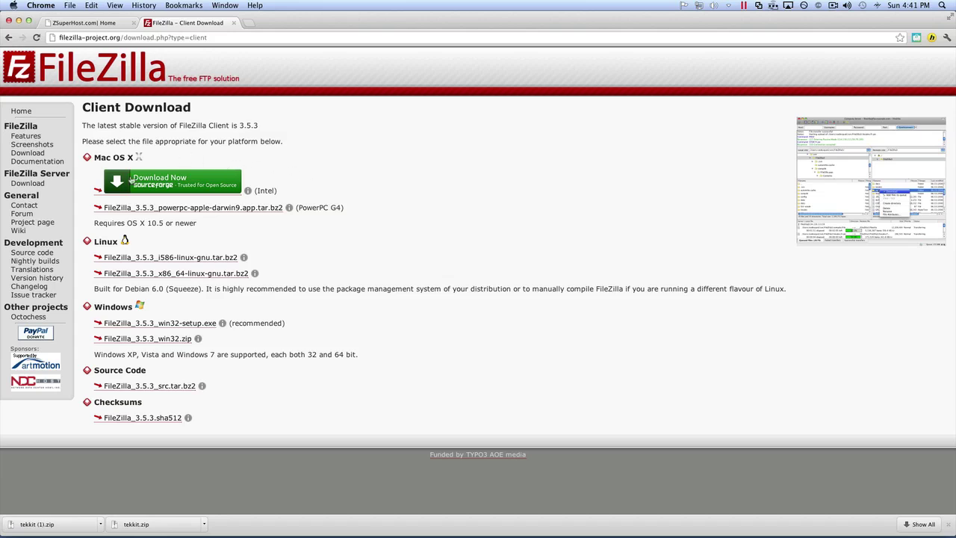
pyautogui.click(162, 185)
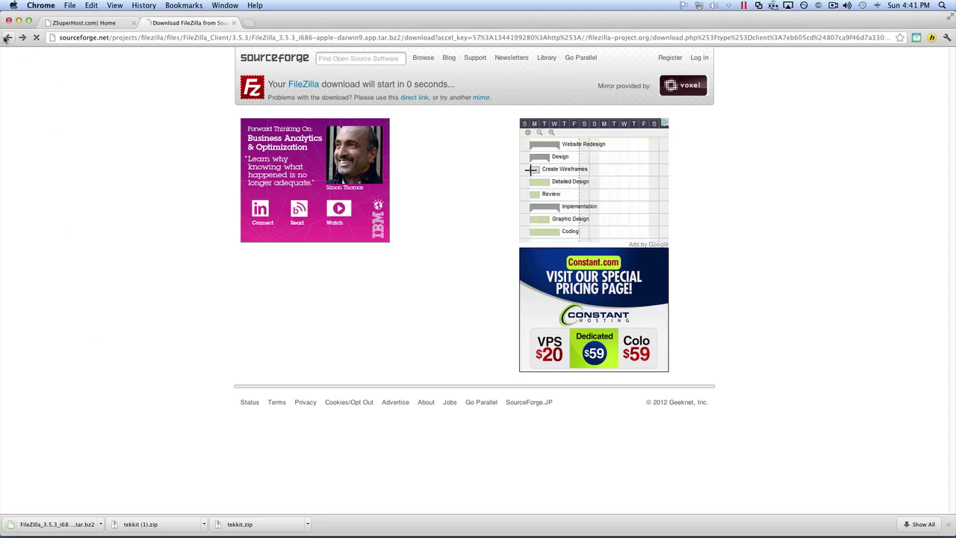
pyautogui.click(9, 38)
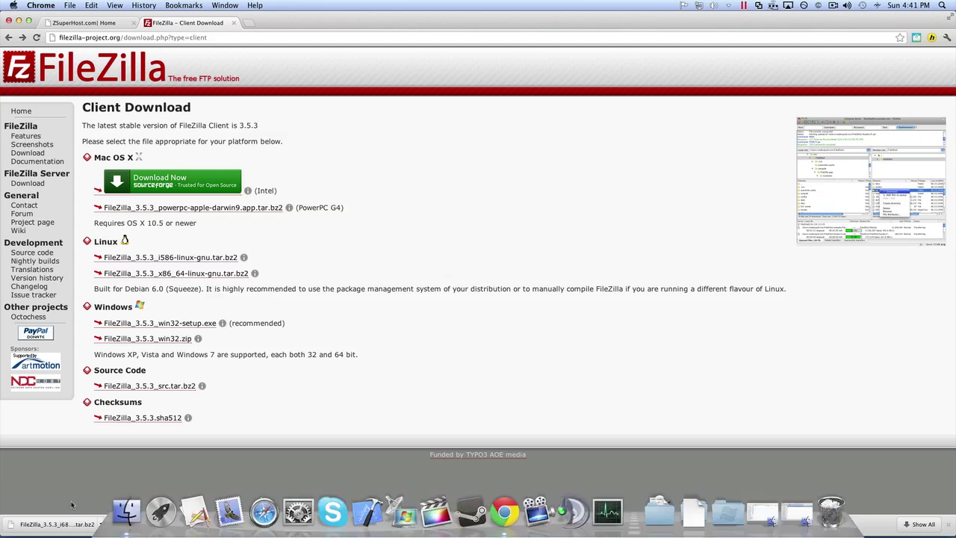
pyautogui.click(100, 524)
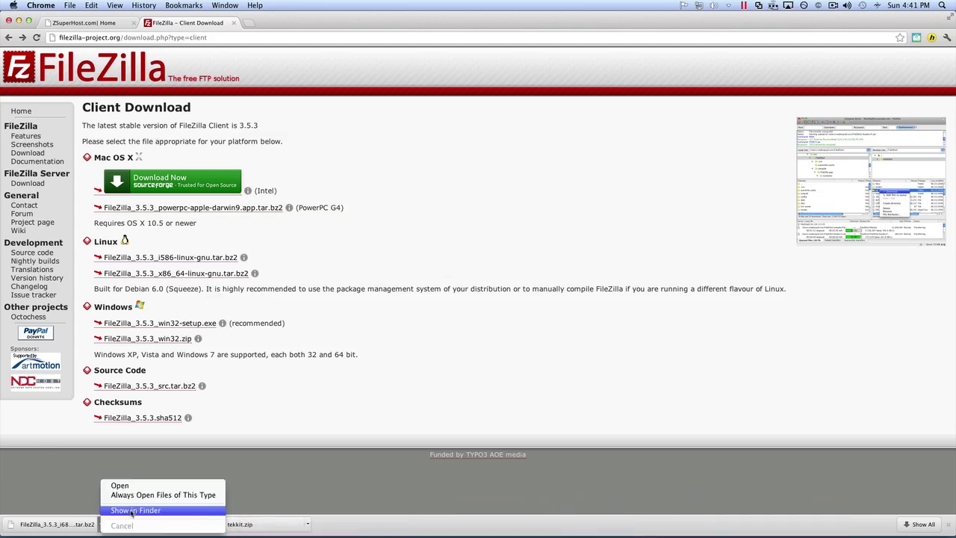
# Step: Copy the downloaded FileZilla app into Applications and launch it via a Spotlight search for 'filez'
pyautogui.click(130, 510)
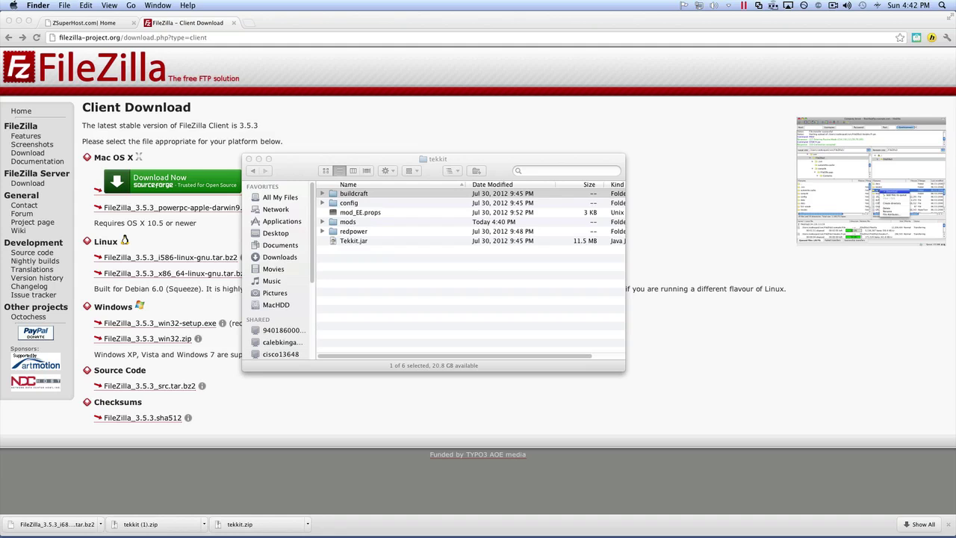
pyautogui.moveTo(917, 297); pyautogui.dragTo(279, 225)
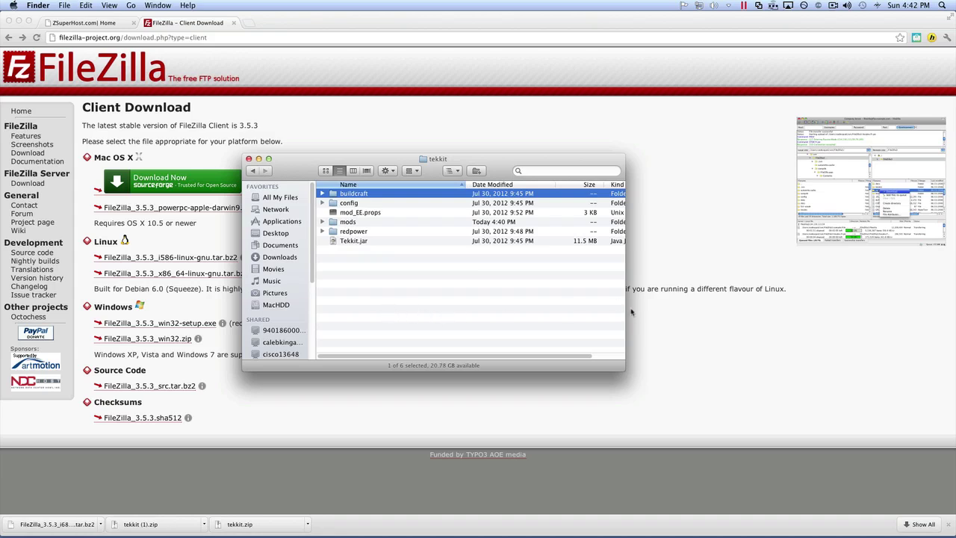
pyautogui.click(944, 6)
pyautogui.write('filez')
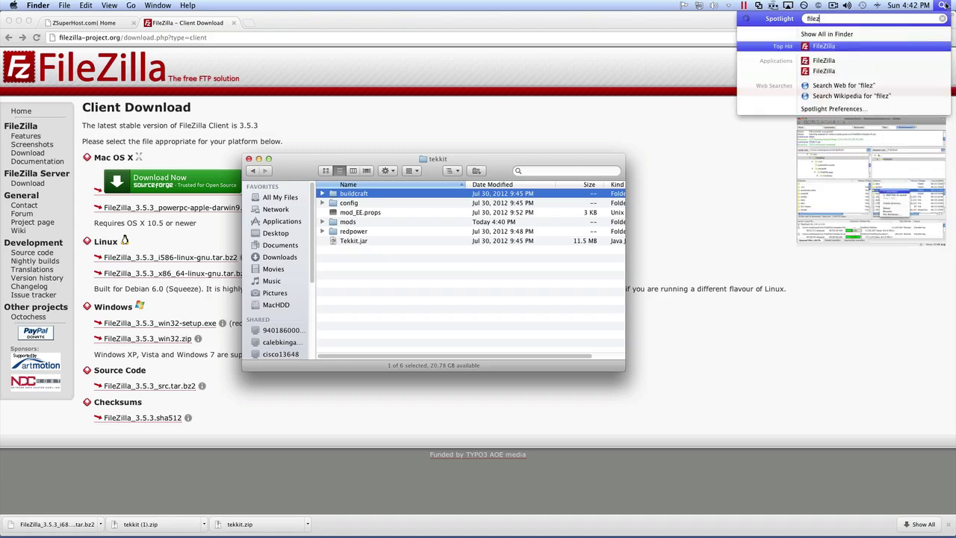
pyautogui.click(864, 48)
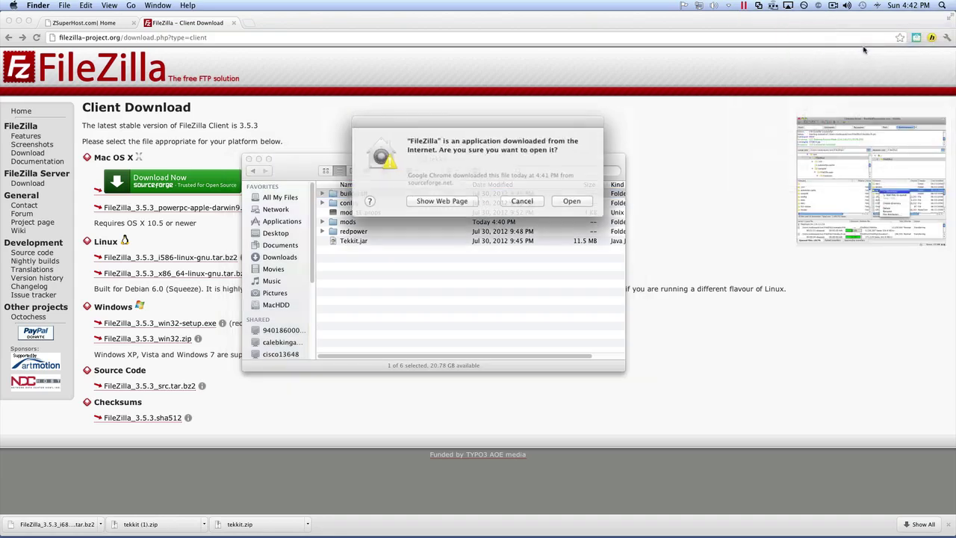
# Step: Confirm opening FileZilla 3.5.3, dismiss its welcome notice, and start a new Chrome tab
pyautogui.click(567, 200)
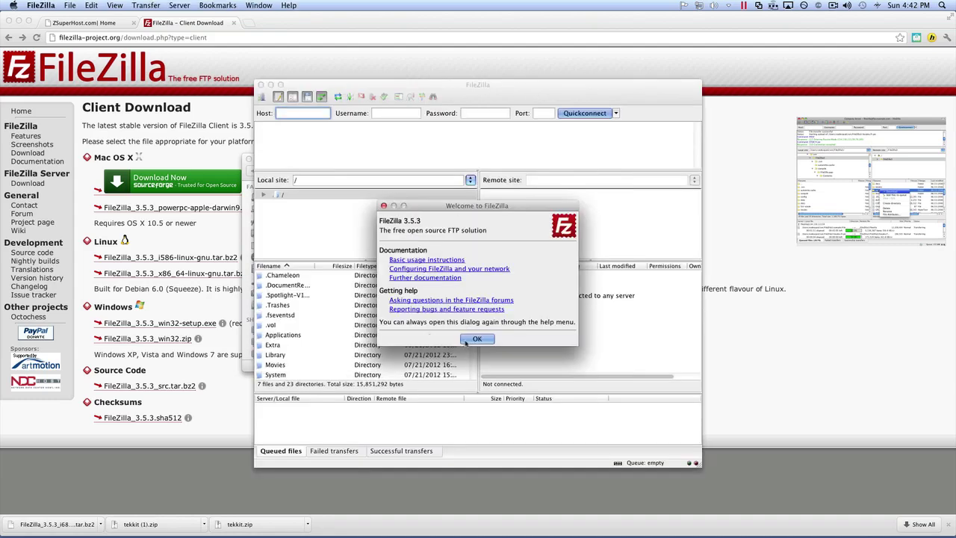
pyautogui.click(477, 339)
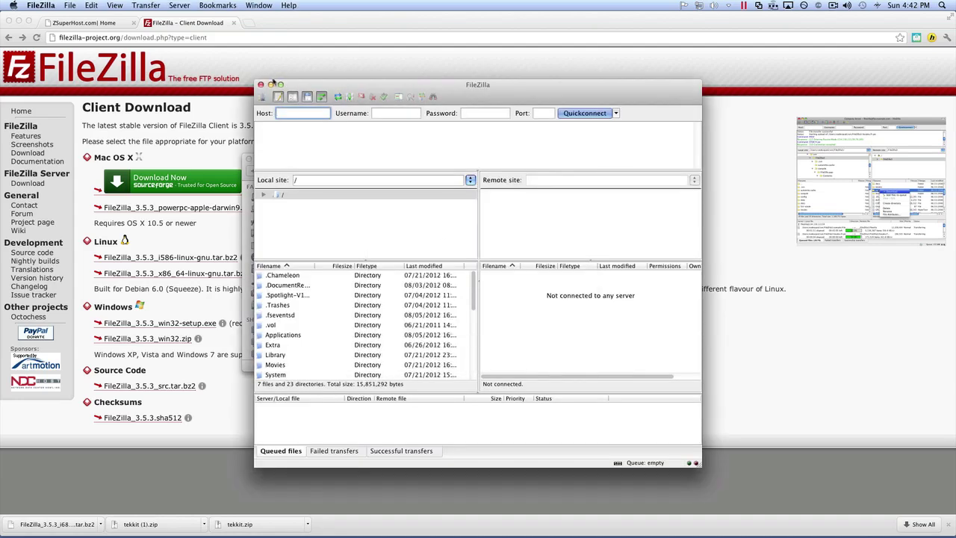
pyautogui.click(281, 85)
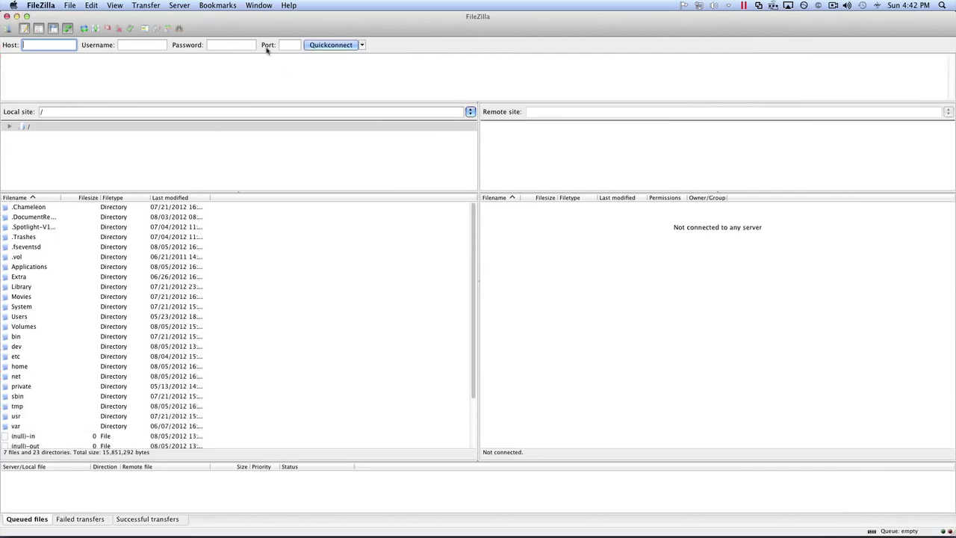
pyautogui.click(27, 17)
pyautogui.click(27, 17)
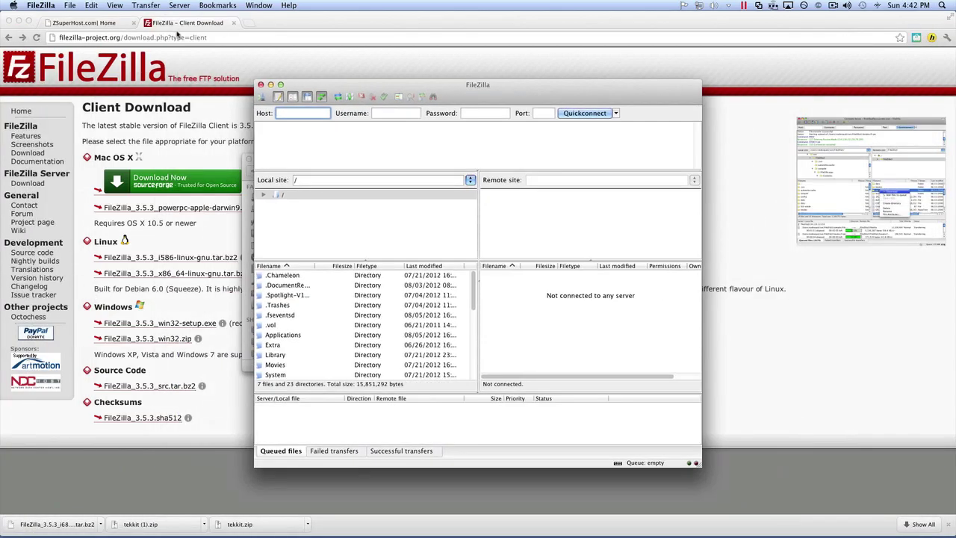
pyautogui.click(253, 26)
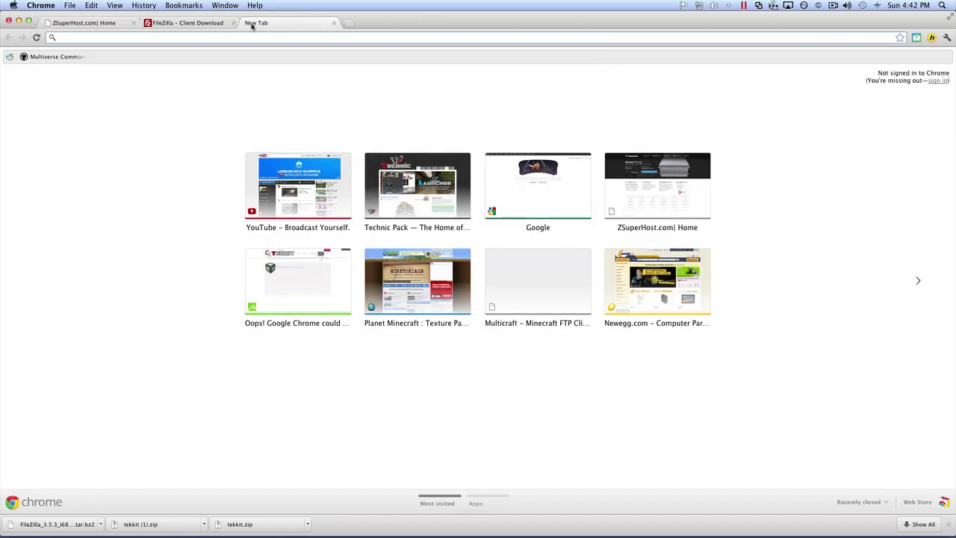
# Step: Load zsuperhost.com and open its client login page
pyautogui.write('zsuperhost.com')
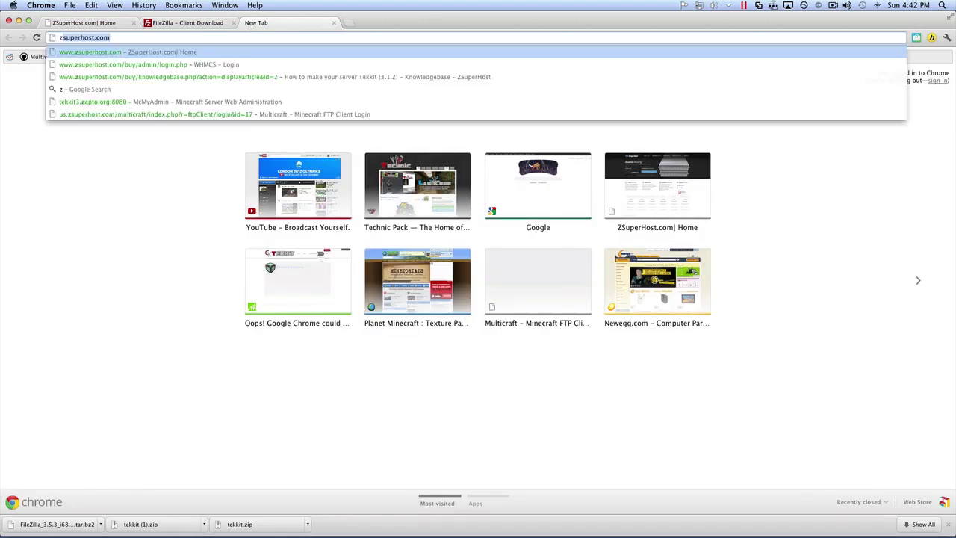
pyautogui.press('Return')
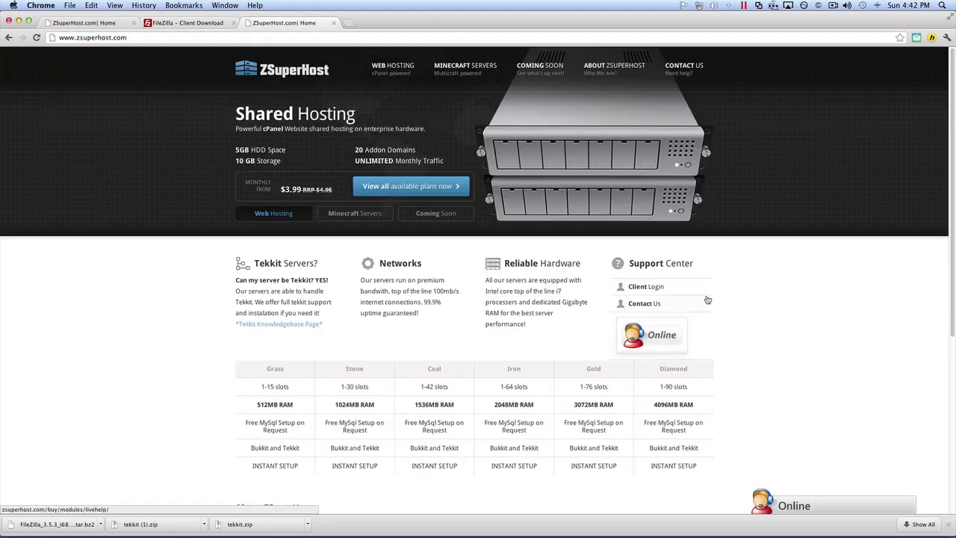
pyautogui.click(653, 288)
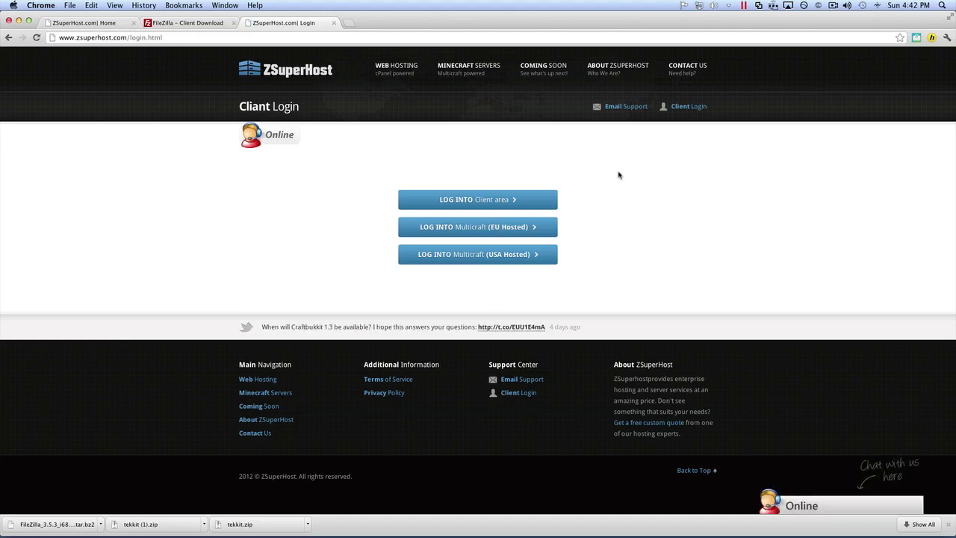
# Step: Go to the eu2.zsuperhost.com Multicraft panel and reach the Night time gaming server page
pyautogui.click(287, 41)
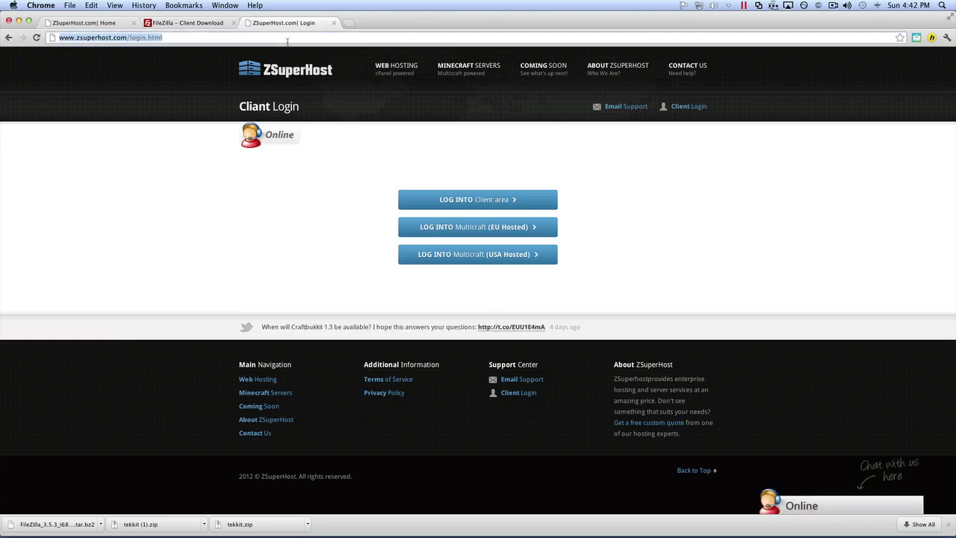
pyautogui.write('eu2')
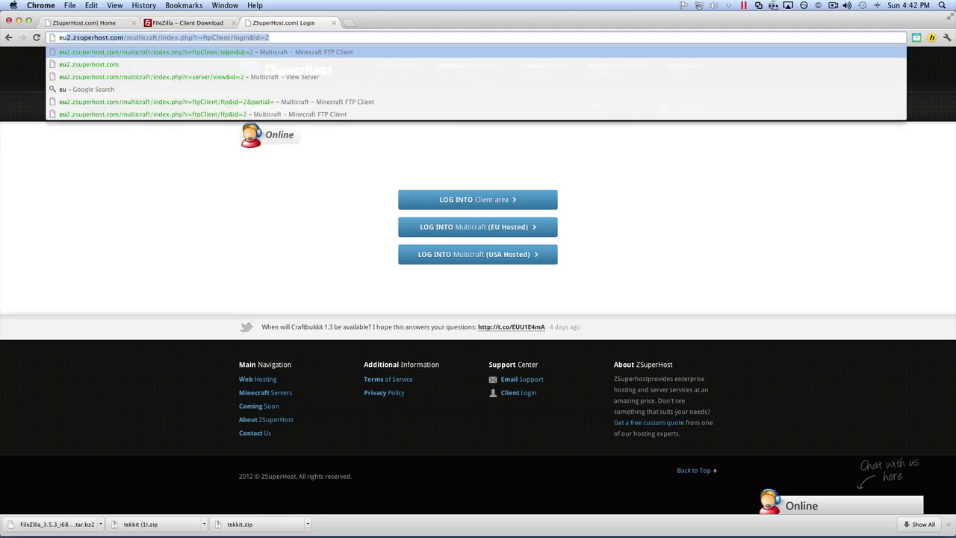
pyautogui.press('Return')
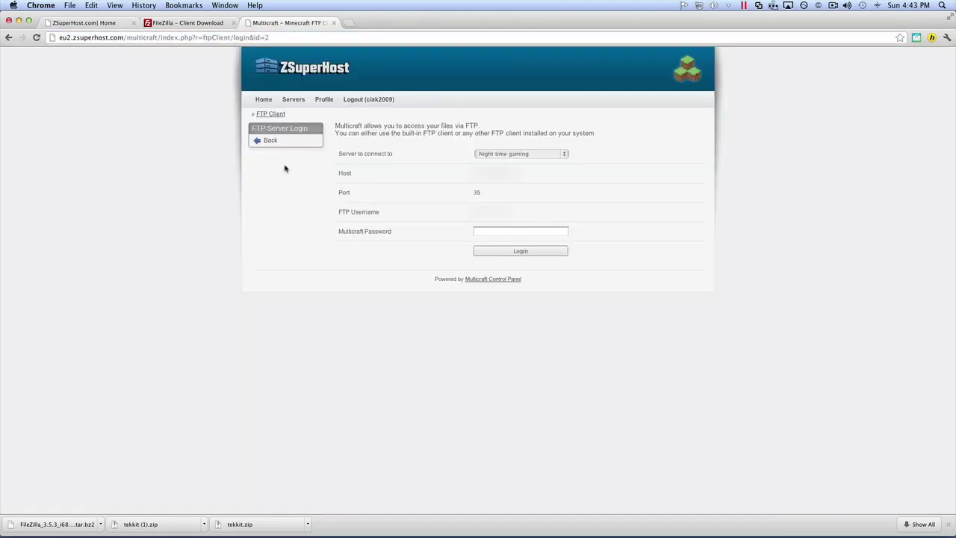
pyautogui.click(269, 142)
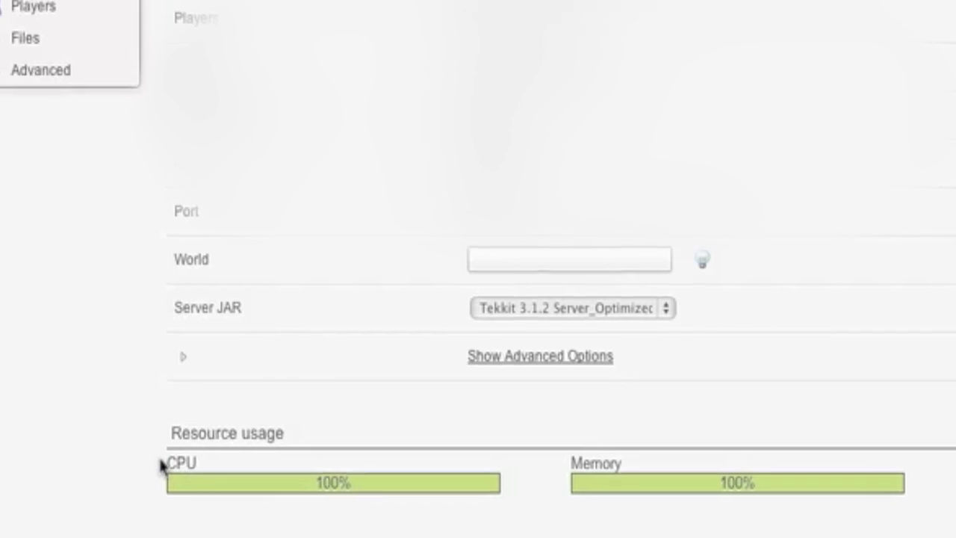
# Step: Open FTP File Access under Files in the Night time gaming server sidebar
pyautogui.moveTo(161, 464); pyautogui.dragTo(324, 467)
pyautogui.click(683, 485)
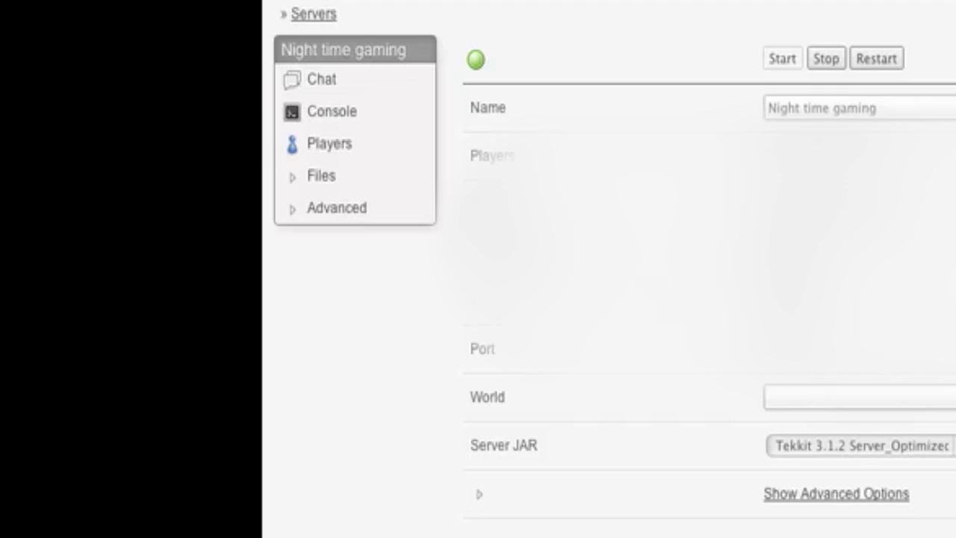
pyautogui.click(342, 181)
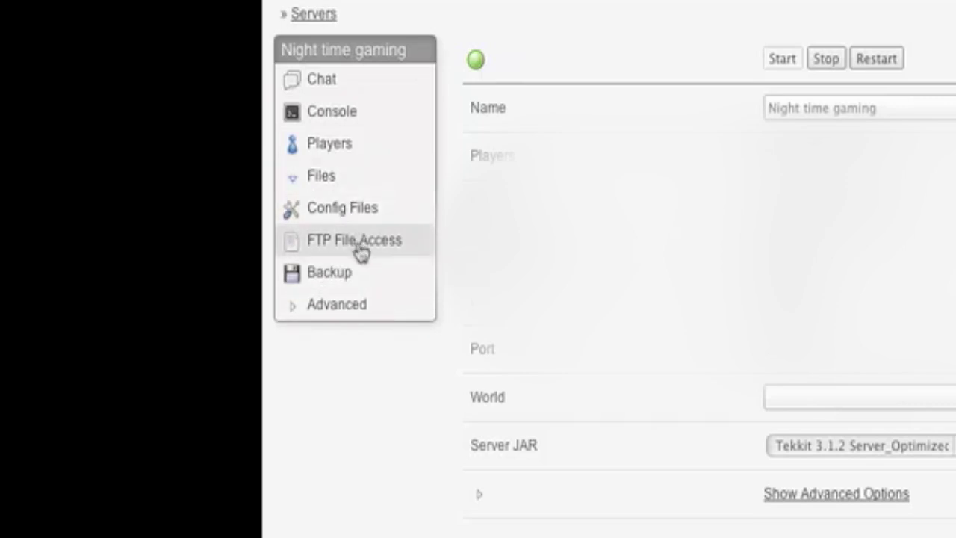
pyautogui.click(358, 248)
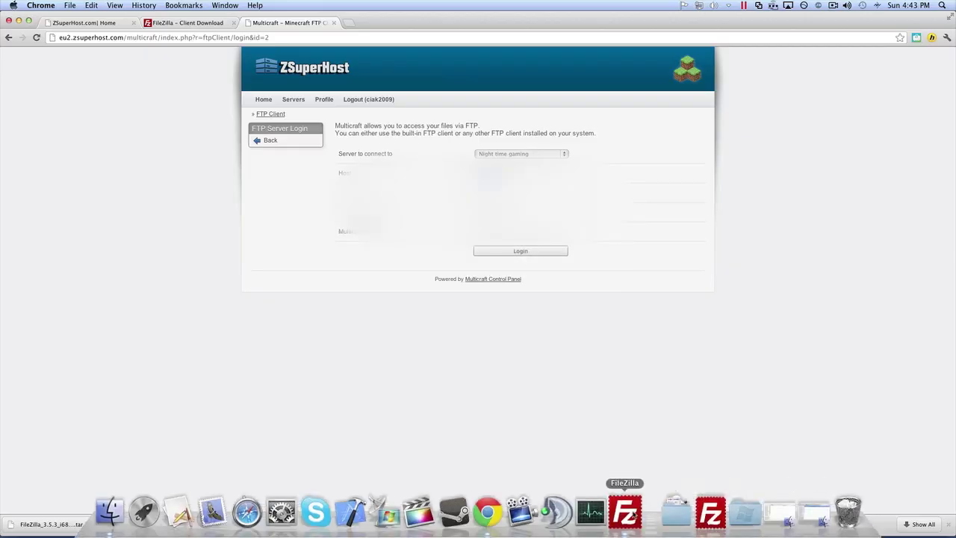
# Step: Fill FileZilla's Quickconnect bar with the Multicraft FTP host, username, password and port, then connect
pyautogui.click(622, 512)
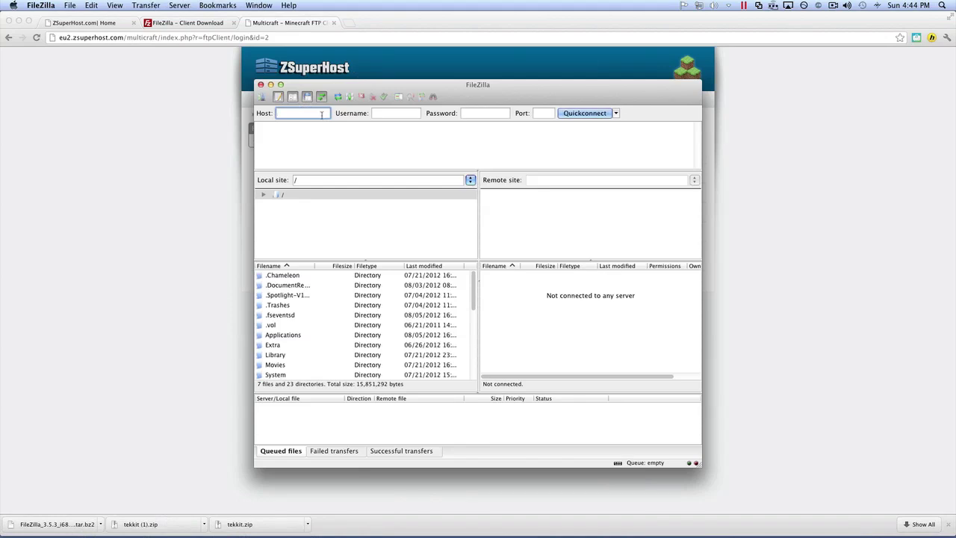
pyautogui.click(769, 202)
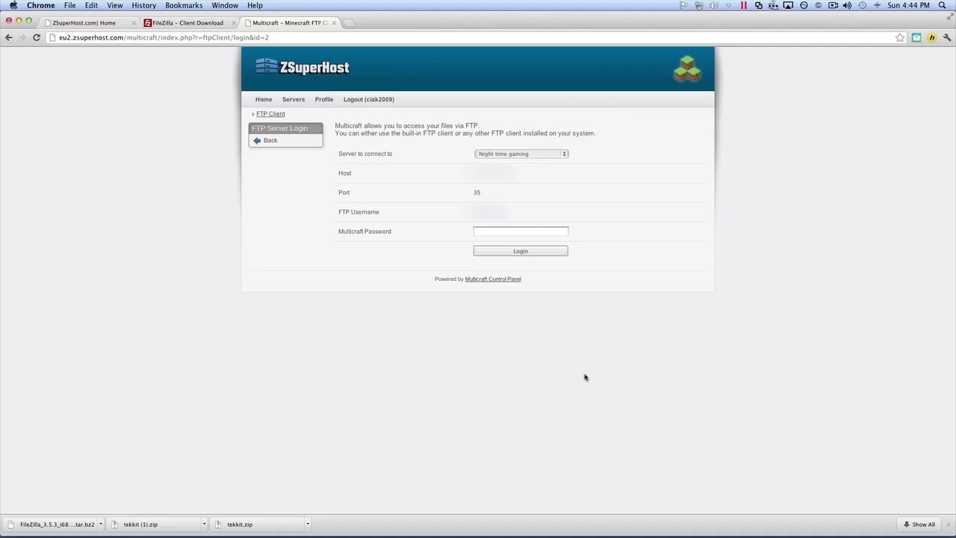
pyautogui.click(624, 519)
pyautogui.click(398, 112)
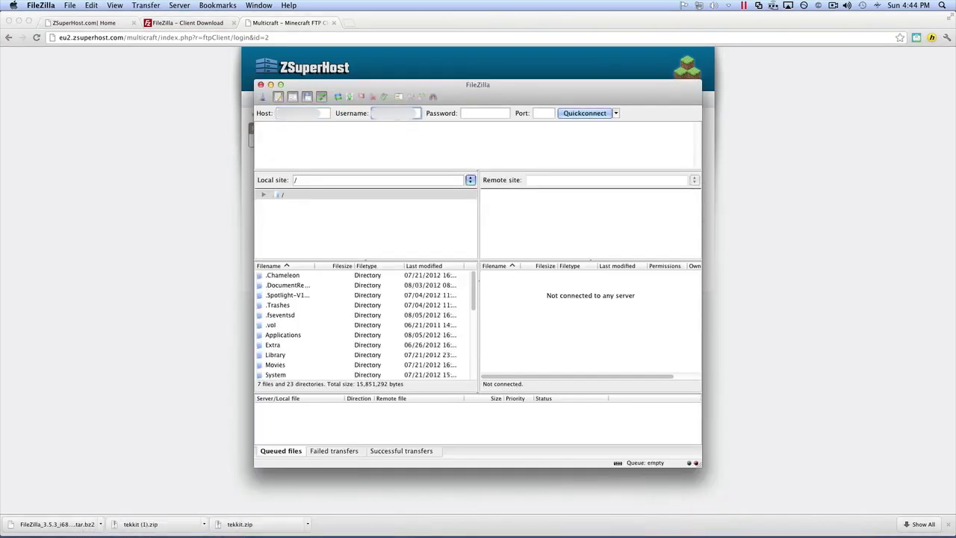
pyautogui.click(489, 113)
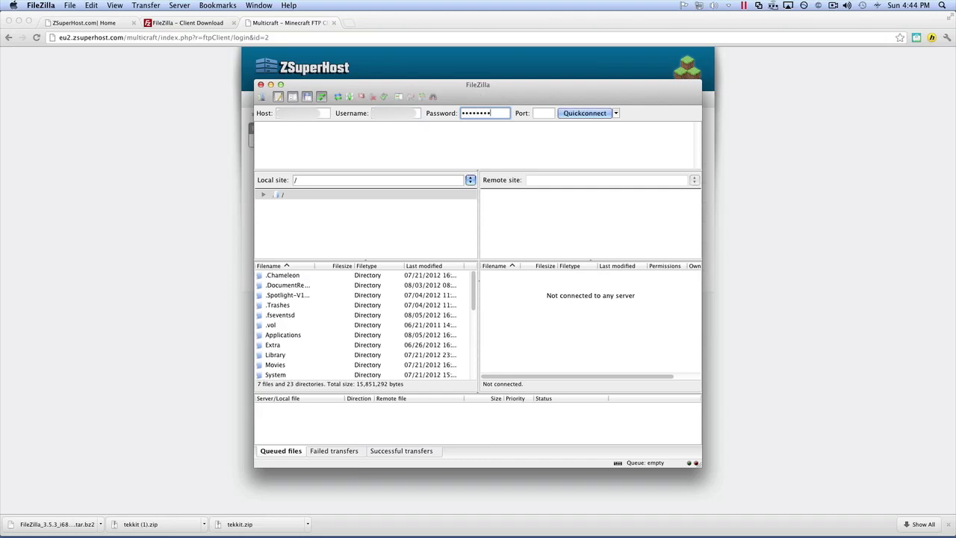
pyautogui.click(548, 112)
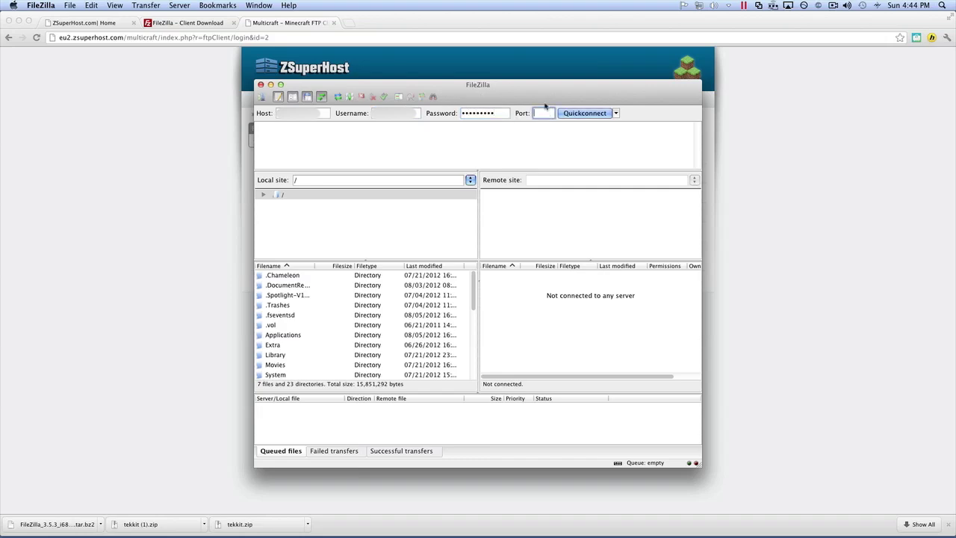
pyautogui.moveTo(550, 90)
pyautogui.mouseDown()
pyautogui.moveTo(576, 309)
pyautogui.moveTo(469, 193)
pyautogui.moveTo(474, 214)
pyautogui.moveTo(528, 93)
pyautogui.moveTo(550, 77)
pyautogui.mouseUp()
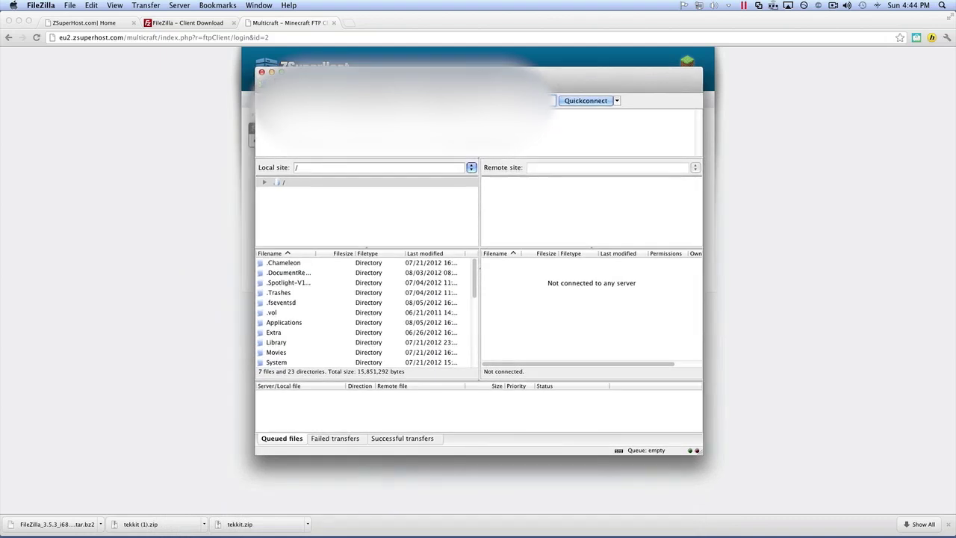
pyautogui.click(569, 101)
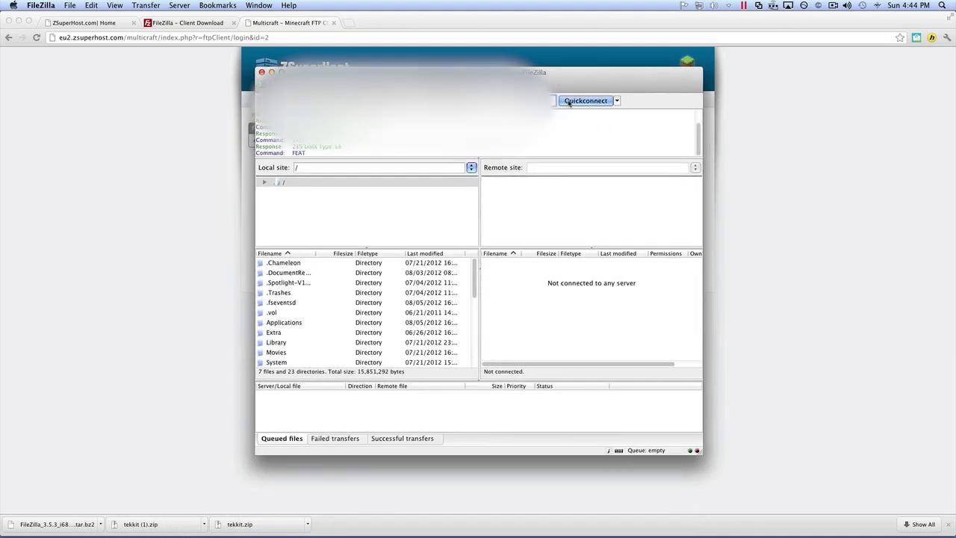
# Step: Maximise FileZilla and widen the remote name column to view the server's root folders
pyautogui.click(521, 302)
pyautogui.scroll(-2, 523, 302)
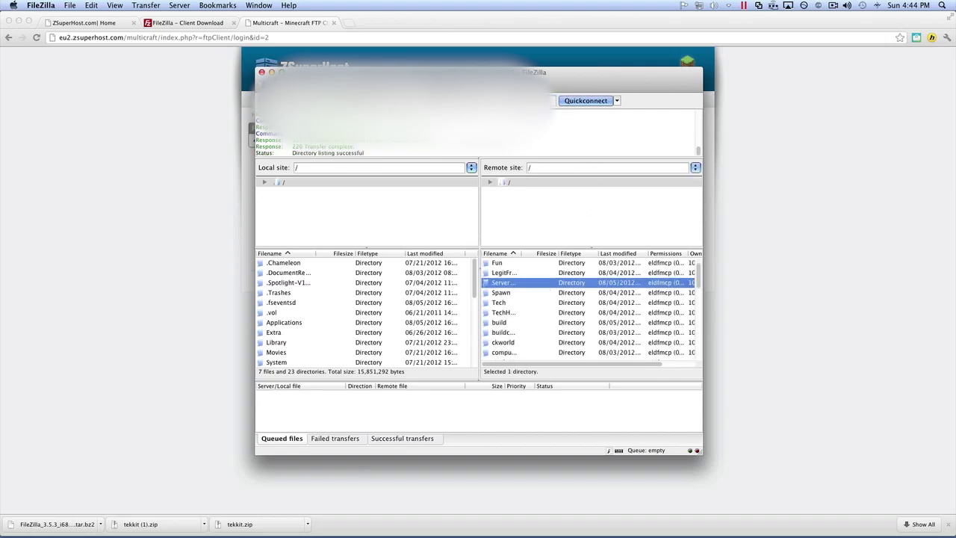
pyautogui.click(282, 71)
pyautogui.scroll(2, 692, 268)
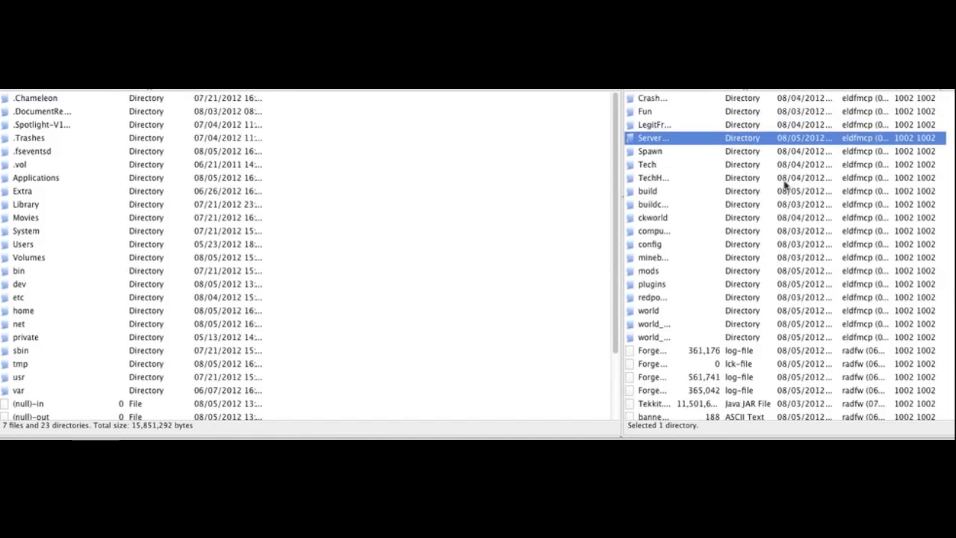
pyautogui.moveTo(672, 91); pyautogui.dragTo(859, 98)
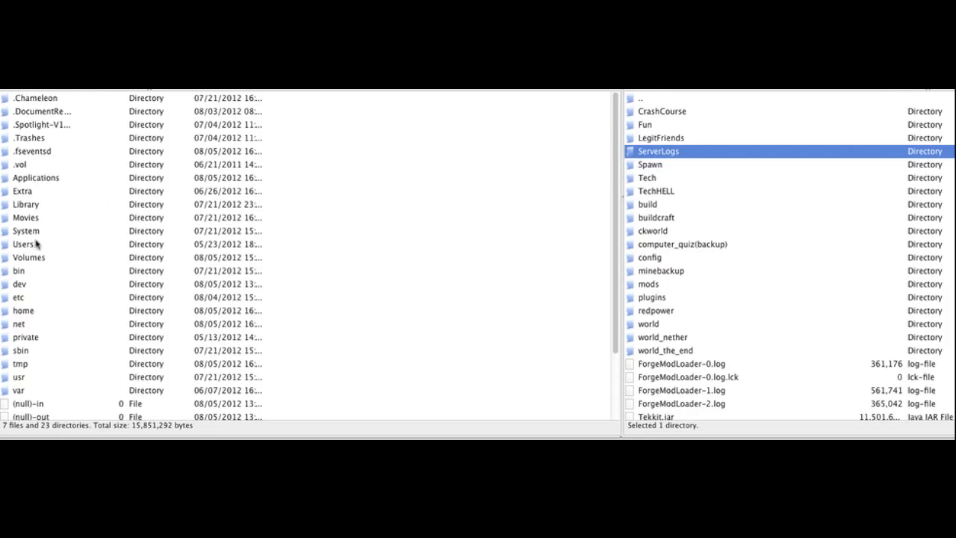
# Step: Navigate the local pane through Users, the home folder and Downloads into the tekkit folder
pyautogui.click(31, 246)
pyautogui.doubleClick(23, 246)
pyautogui.doubleClick(16, 111)
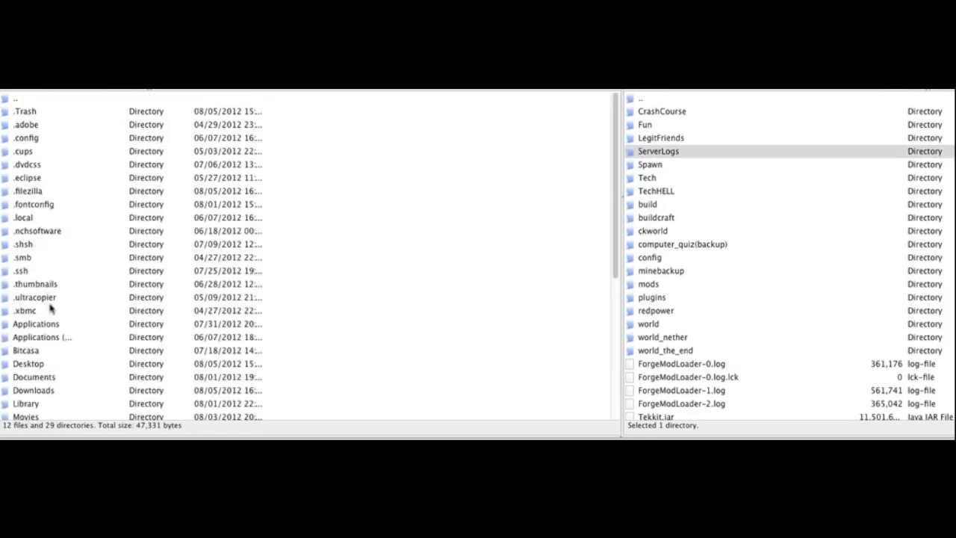
pyautogui.scroll(-3, 50, 309)
pyautogui.doubleClick(46, 327)
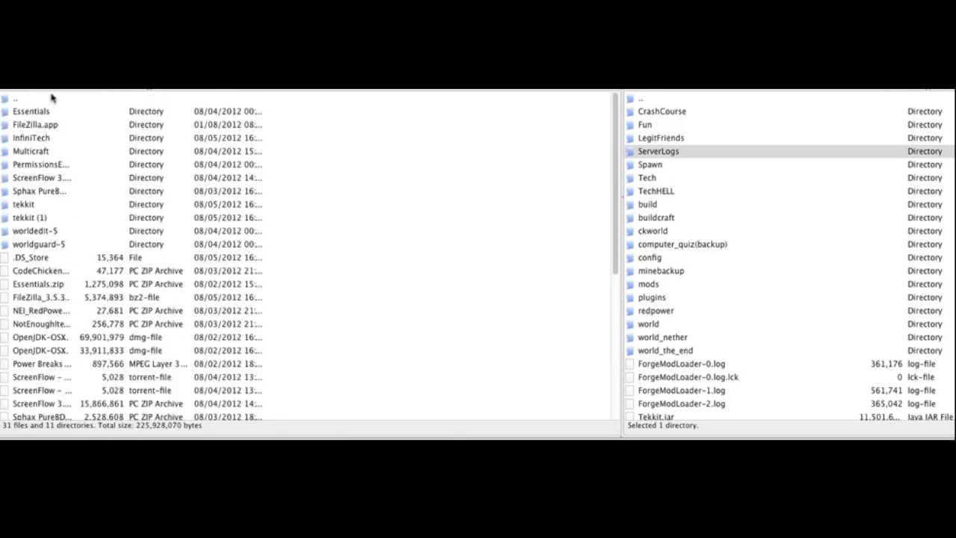
pyautogui.doubleClick(30, 205)
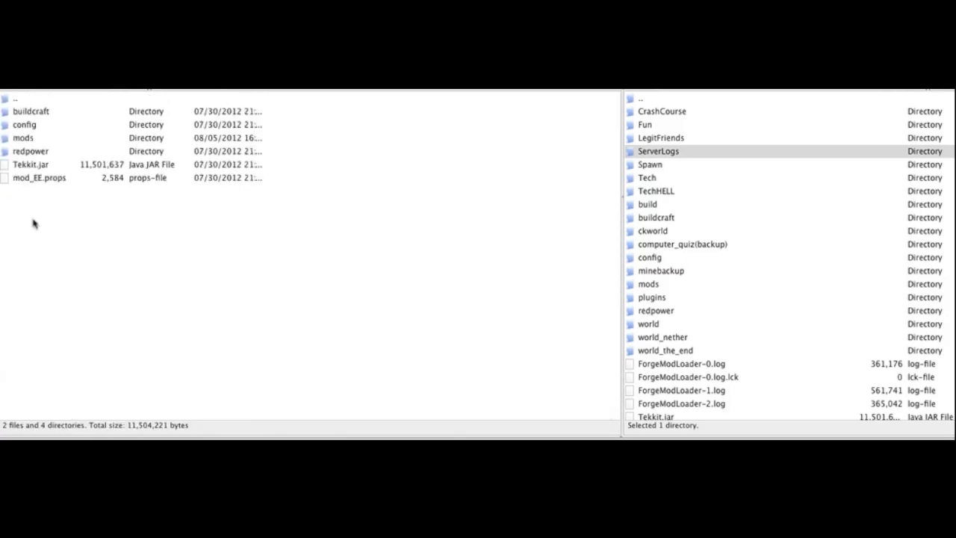
pyautogui.click(23, 111)
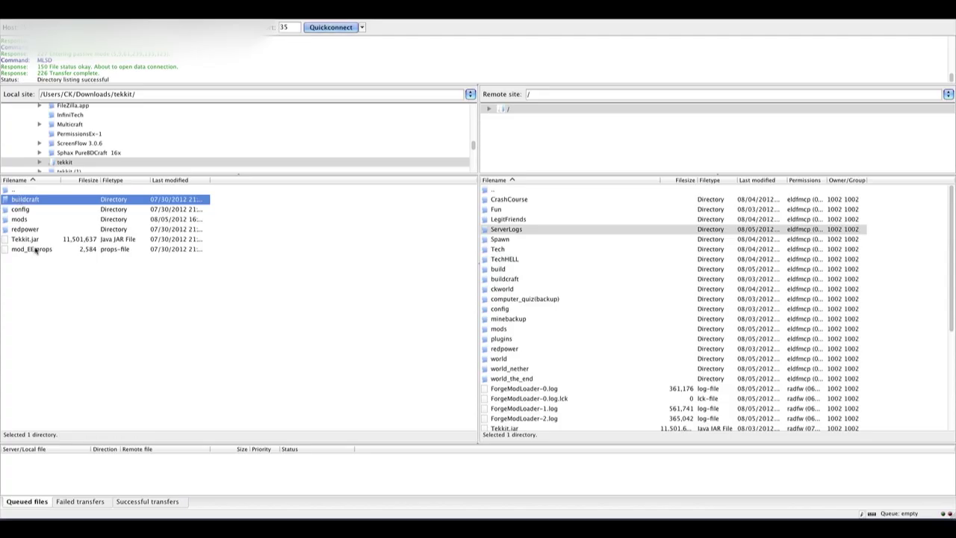
# Step: Upload buildcraft, config, mods, redpower, Tekkit.jar and mod_EE.props to the server's remote folder
pyautogui.keyDown('shift'); pyautogui.click(34, 251); pyautogui.keyUp('shift')
pyautogui.moveTo(94, 249); pyautogui.dragTo(281, 323)
pyautogui.click(281, 324)
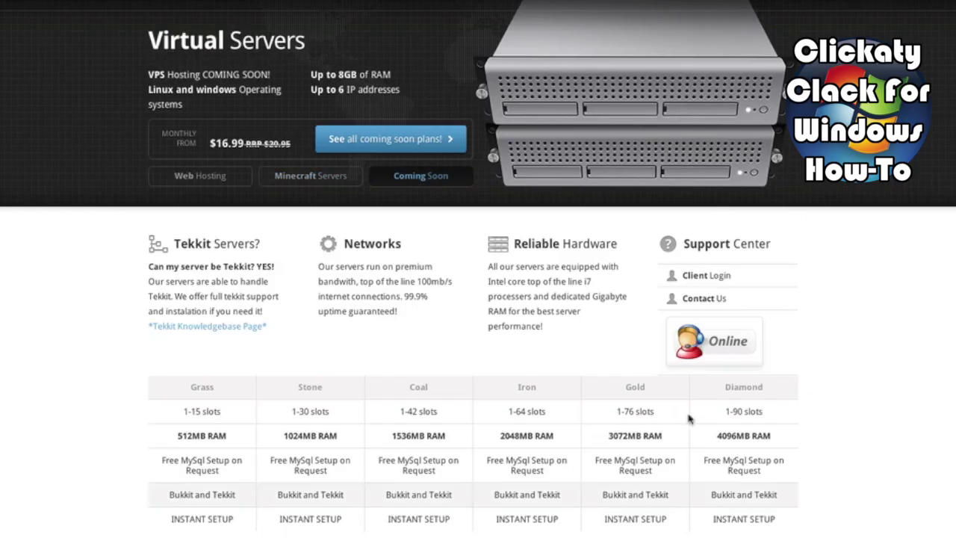
# Step: Log into the ZSuperHost client area and open a Minecraft hosting support ticket
pyautogui.click(703, 284)
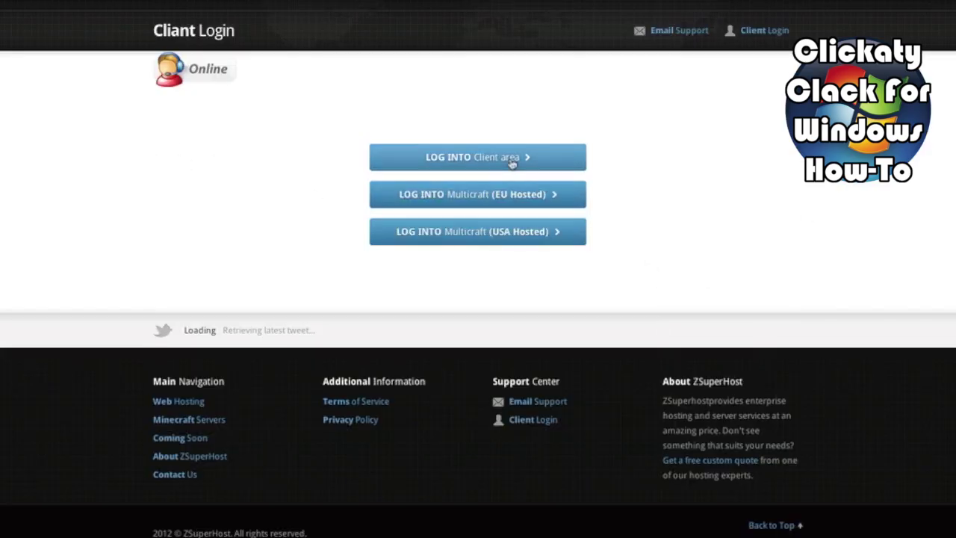
pyautogui.click(473, 155)
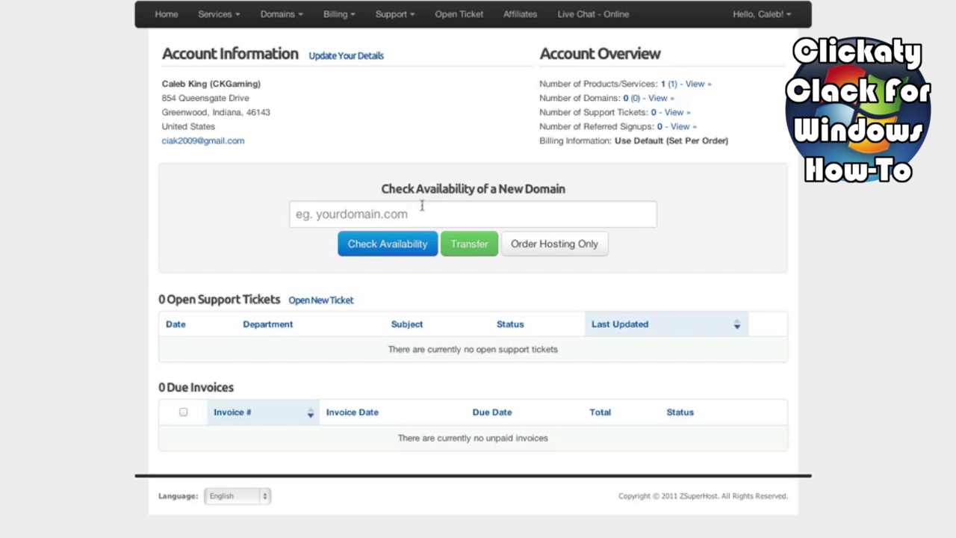
pyautogui.click(459, 14)
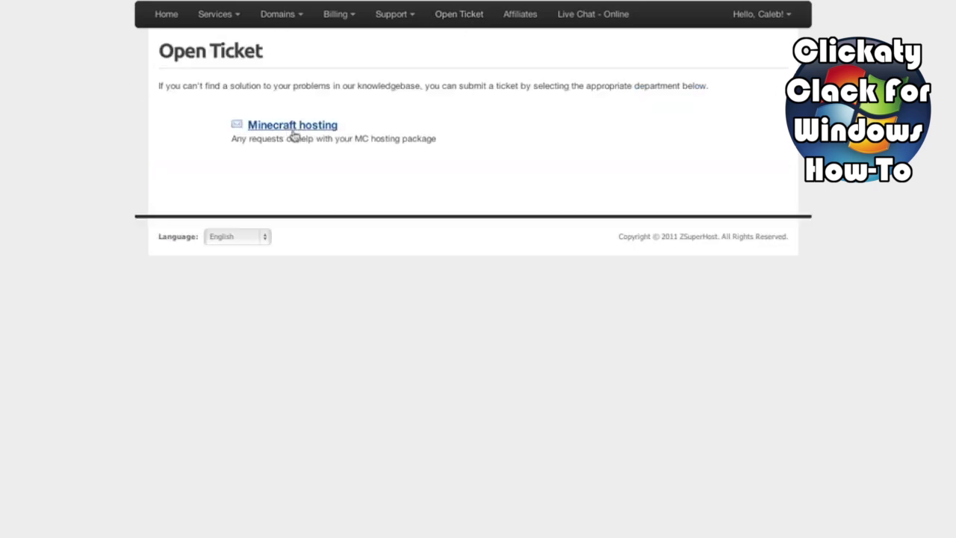
pyautogui.click(294, 127)
pyautogui.click(293, 164)
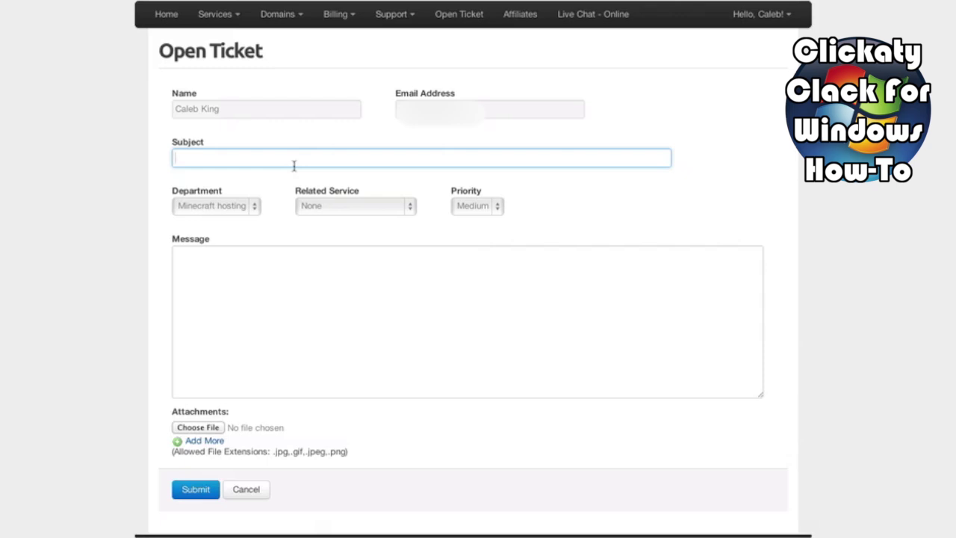
# Step: Enter the subject 'Please finish setup tekkit' and link the ticket to Custom 8GB - 17
pyautogui.write('F')
pyautogui.write('lease finish ')
pyautogui.write('setup tekkit')
pyautogui.press('Tab')
pyautogui.press('Tab')
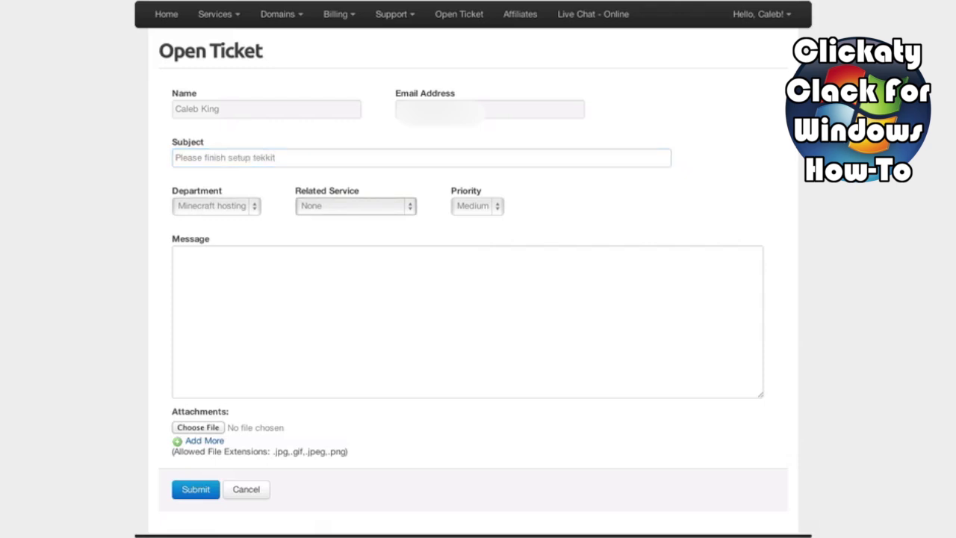
pyautogui.click(388, 212)
pyautogui.click(387, 207)
pyautogui.click(388, 207)
pyautogui.click(384, 217)
# Step: Keep Minecraft hosting and Medium priority, and write 'Please setup tekkit i have aded the files'
pyautogui.click(179, 200)
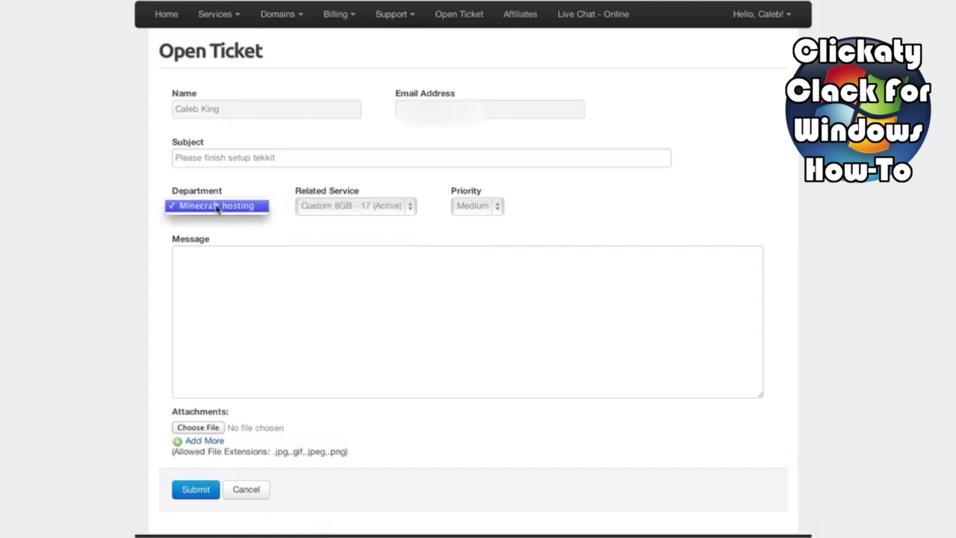
pyautogui.click(219, 207)
pyautogui.click(461, 207)
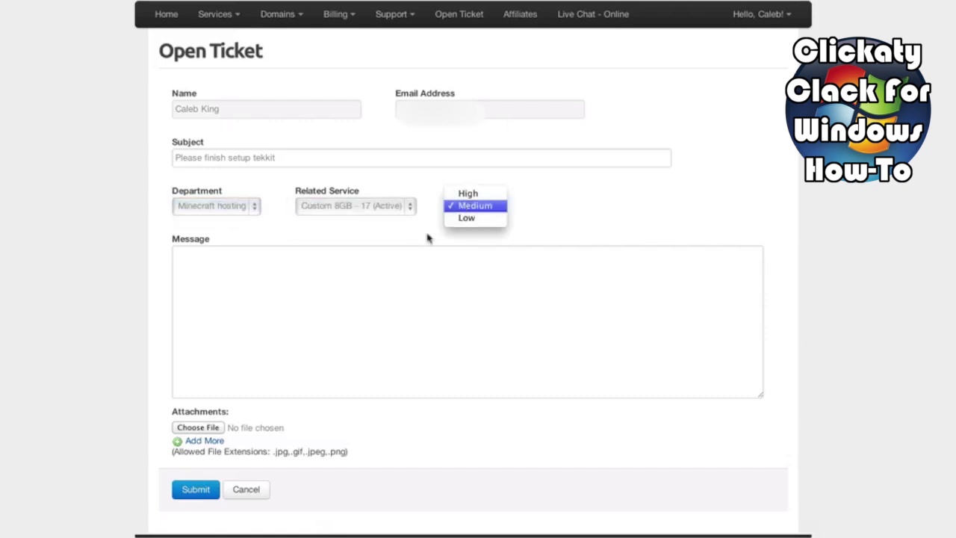
pyautogui.click(463, 207)
pyautogui.click(319, 304)
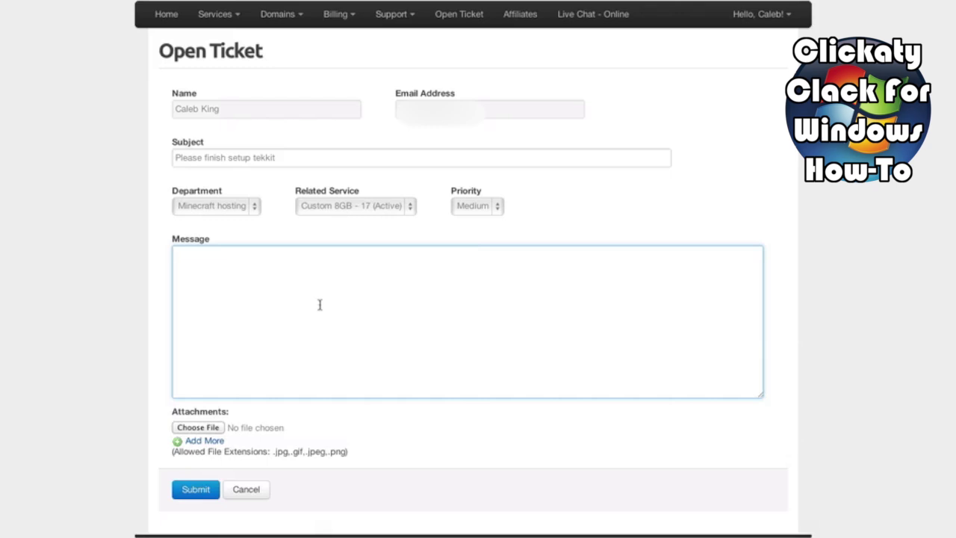
pyautogui.write('Please setup tekkit i have uplo')
pyautogui.write('ade')
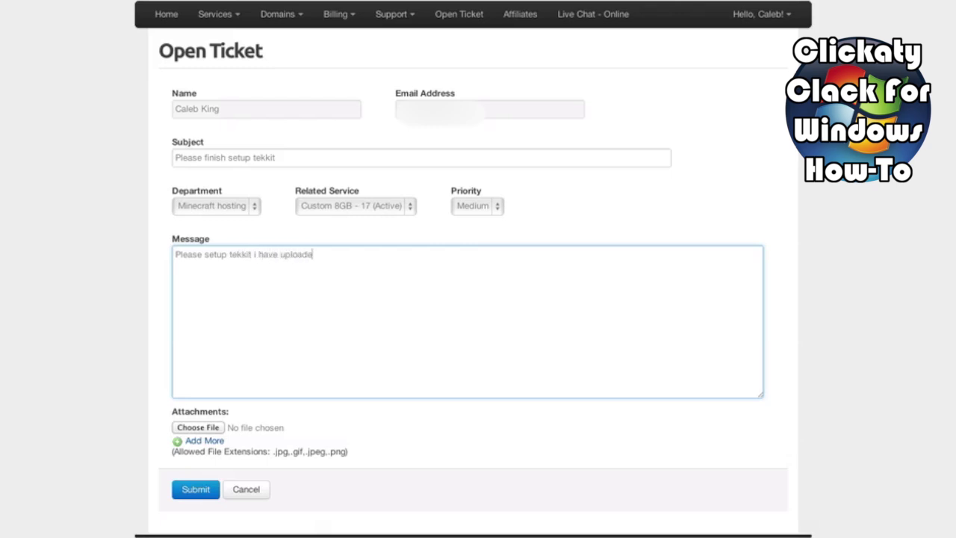
pyautogui.write('d the files')
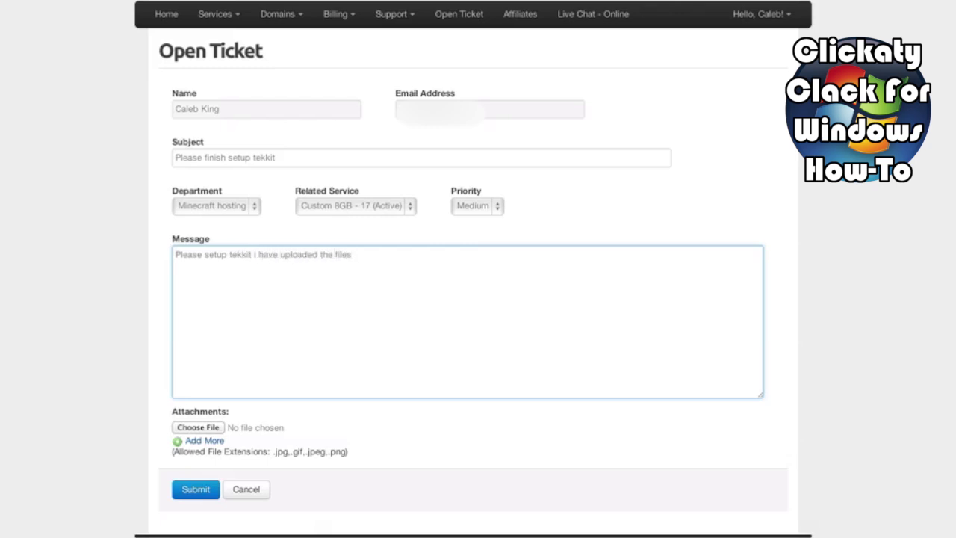